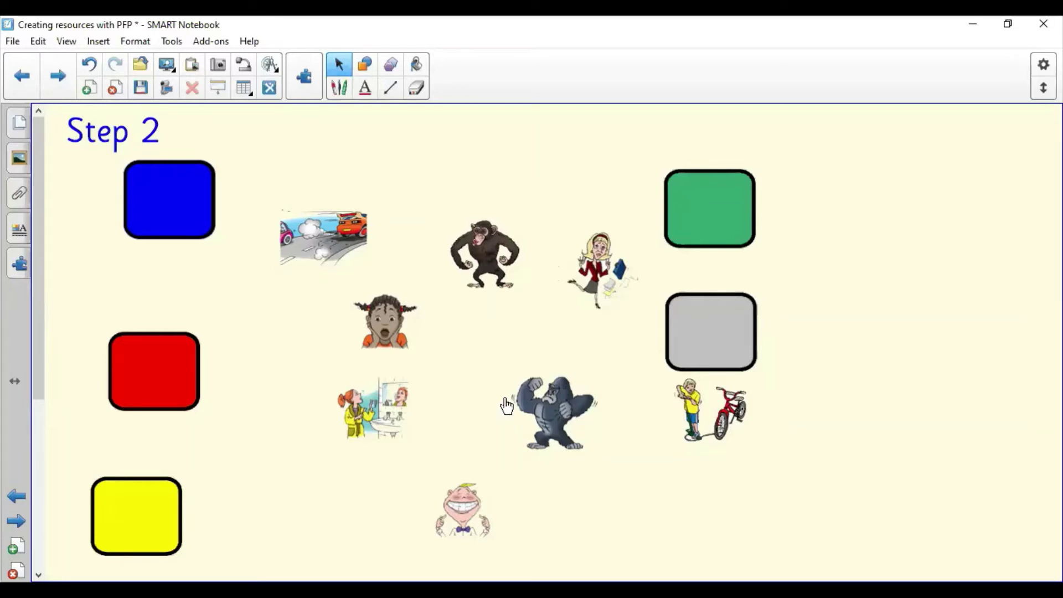
Step: Add the letters b and l from the Consonants collection to the Step 2 page, moving the car picture beside the red box
left_click_drag(328, 244, 282, 353)
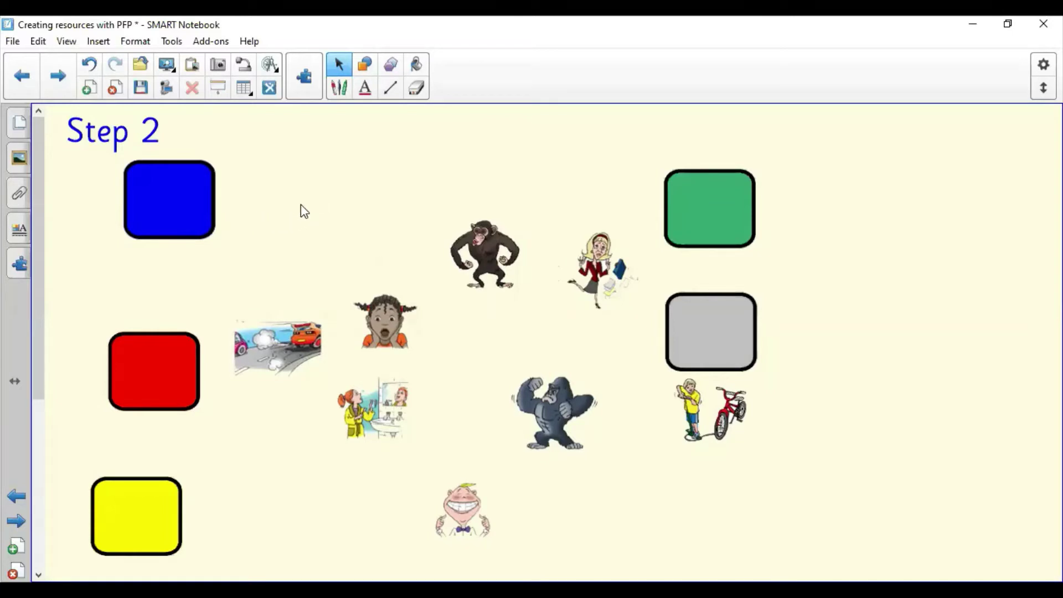
left_click(23, 161)
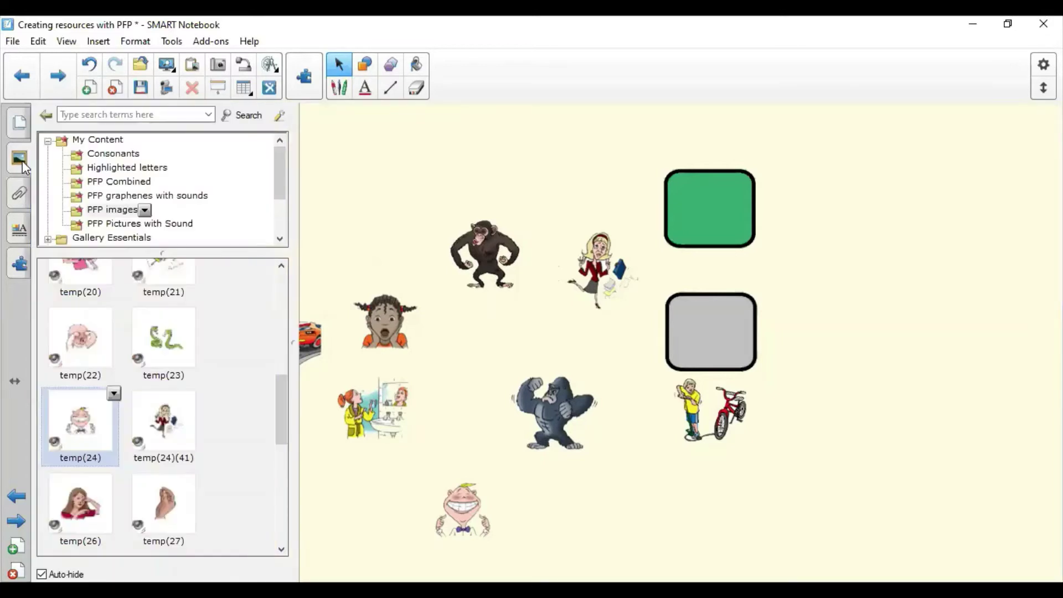
left_click(113, 154)
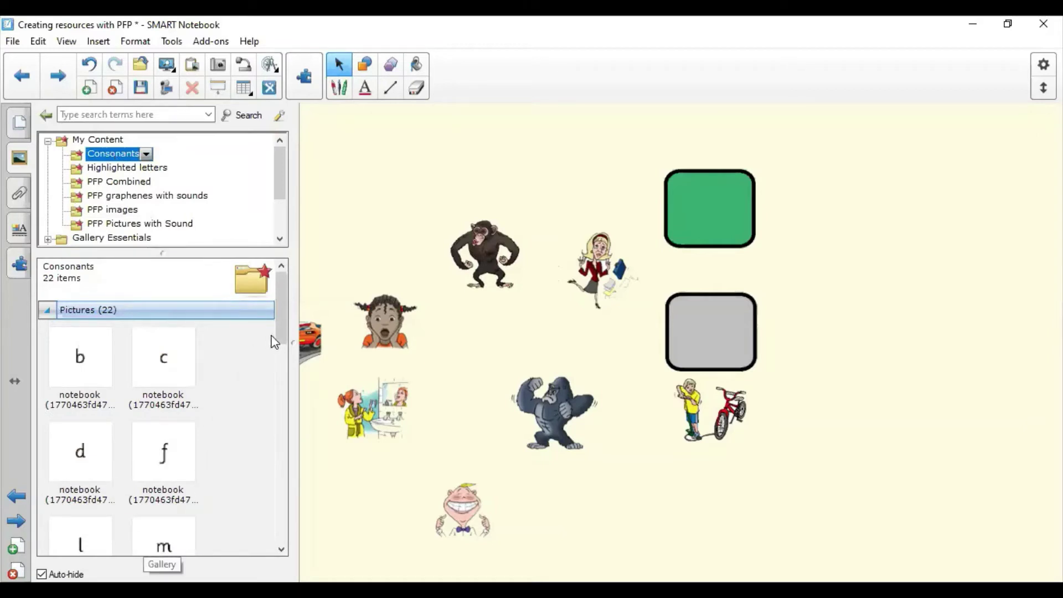
mouse_move(280, 325)
left_mouse_down()
mouse_move(281, 361)
mouse_move(285, 325)
left_mouse_up()
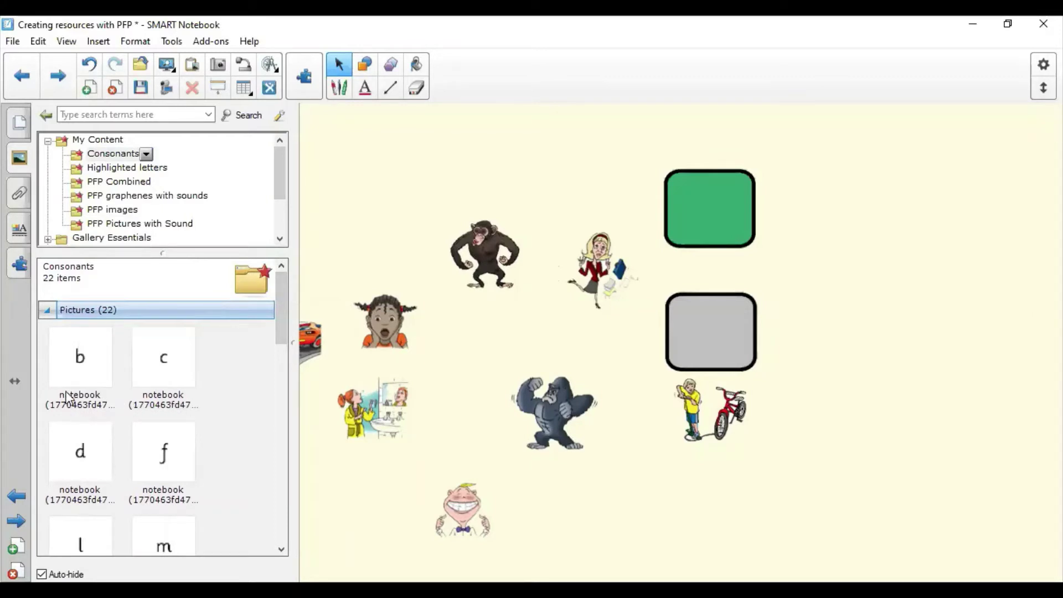
left_click_drag(70, 360, 340, 187)
left_click_drag(86, 548, 399, 174)
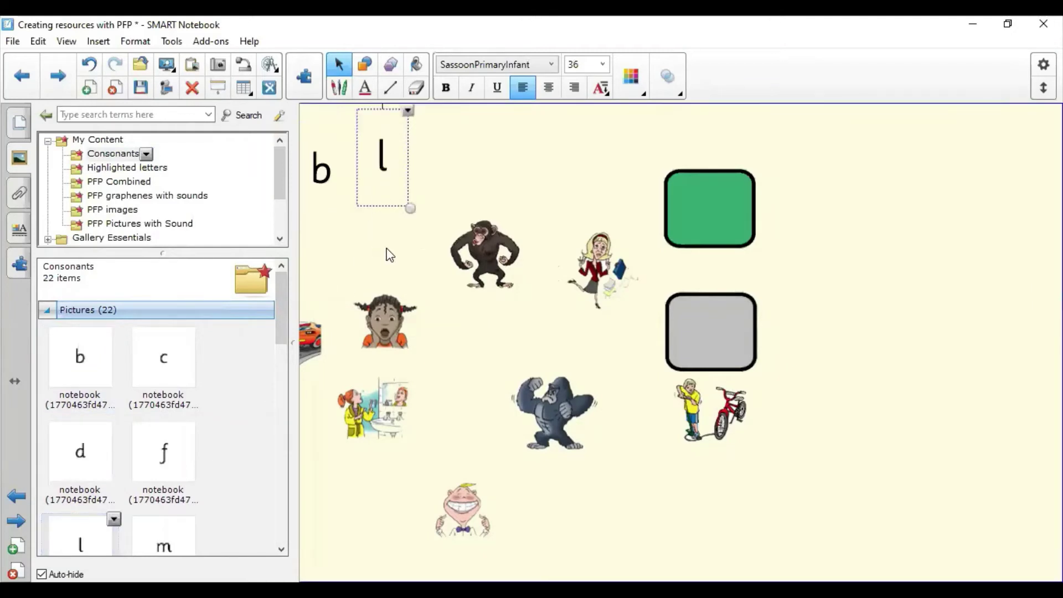
Step: Arrange the letters b and l and the picture of the hurrying woman in a row beside the blue box
left_click(327, 214)
left_click_drag(318, 181, 259, 213)
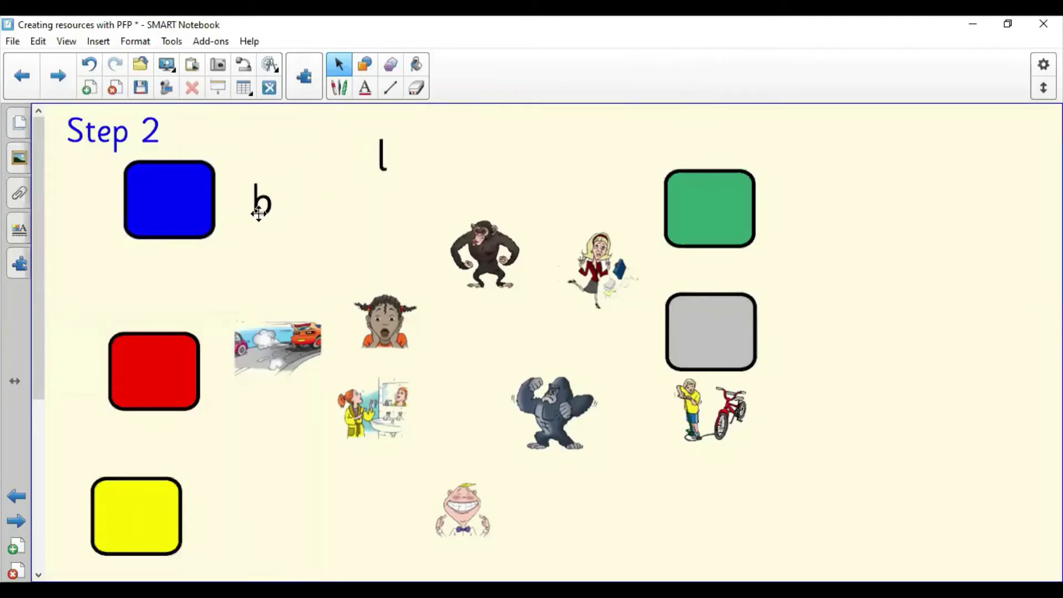
left_click_drag(381, 172, 288, 220)
left_click_drag(591, 291, 349, 220)
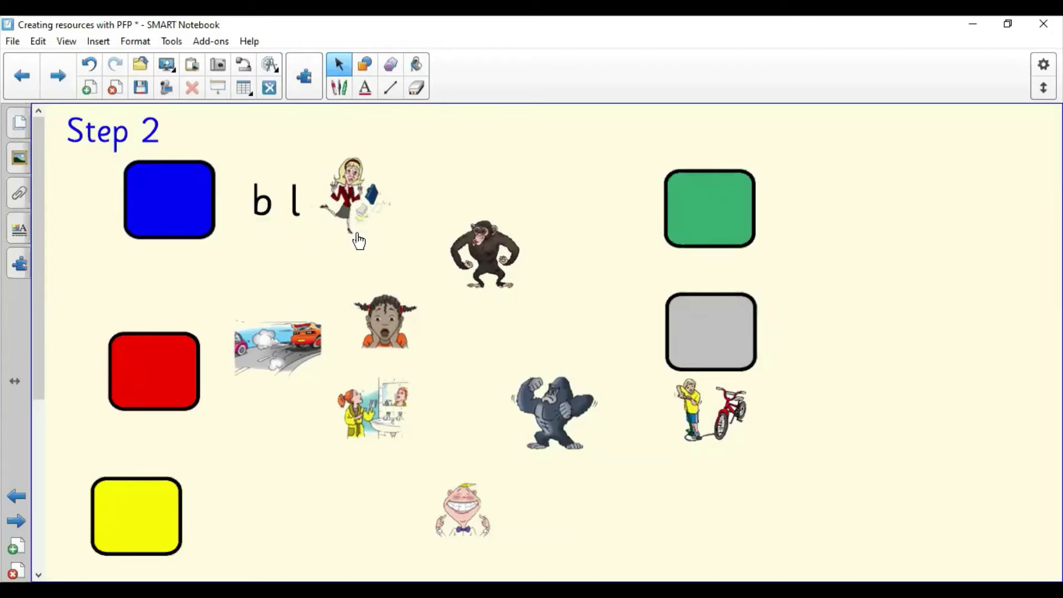
Step: Line up the bathroom mirror, chimpanzee and car pictures in that order beside the red box
left_click_drag(418, 399, 609, 310)
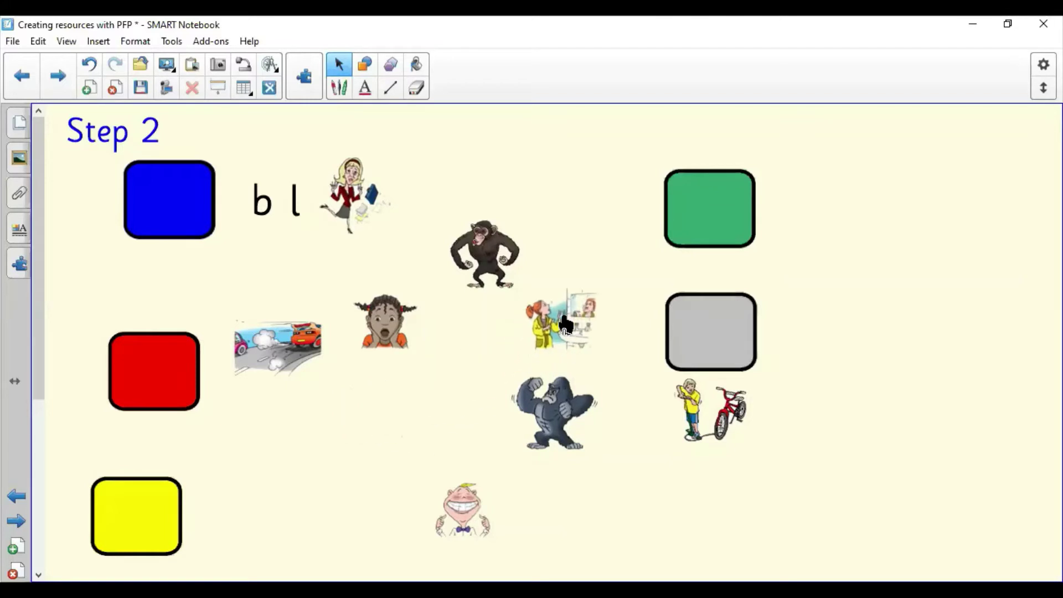
left_click_drag(312, 352, 513, 202)
left_click_drag(562, 326, 287, 369)
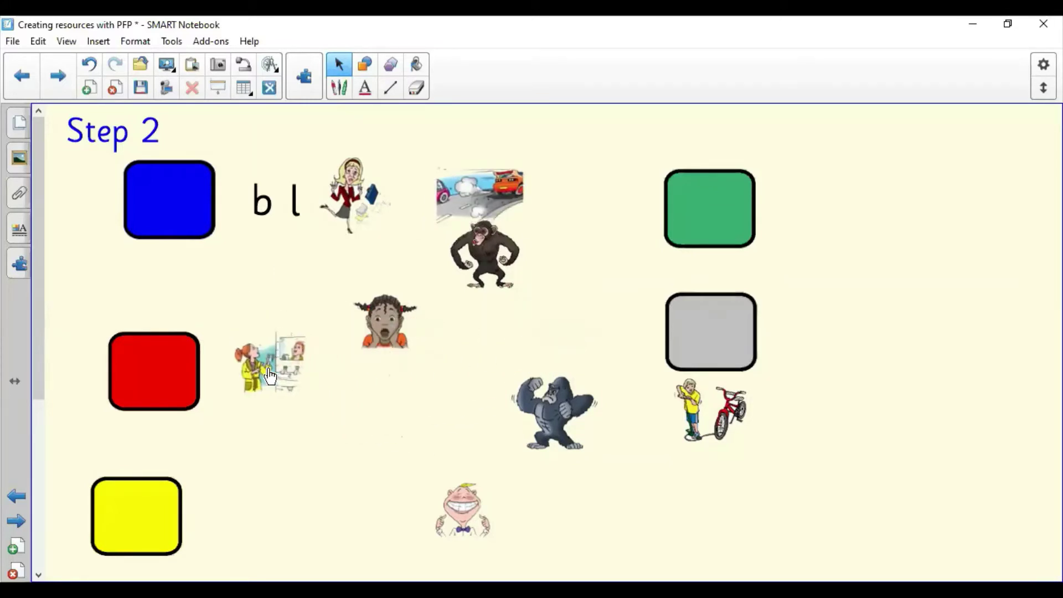
left_click_drag(360, 340, 390, 383)
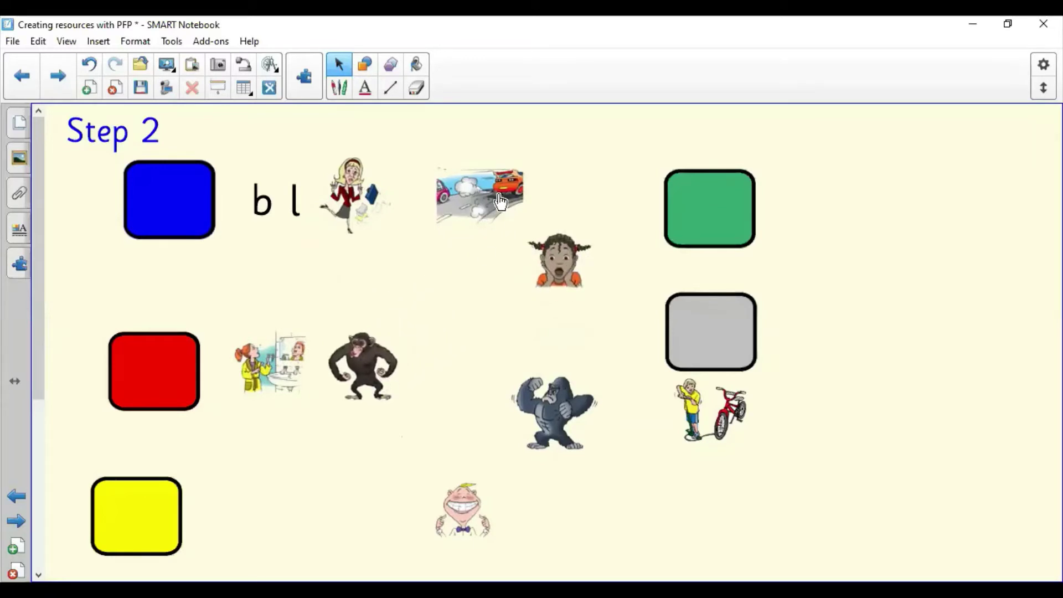
left_click_drag(492, 208, 475, 379)
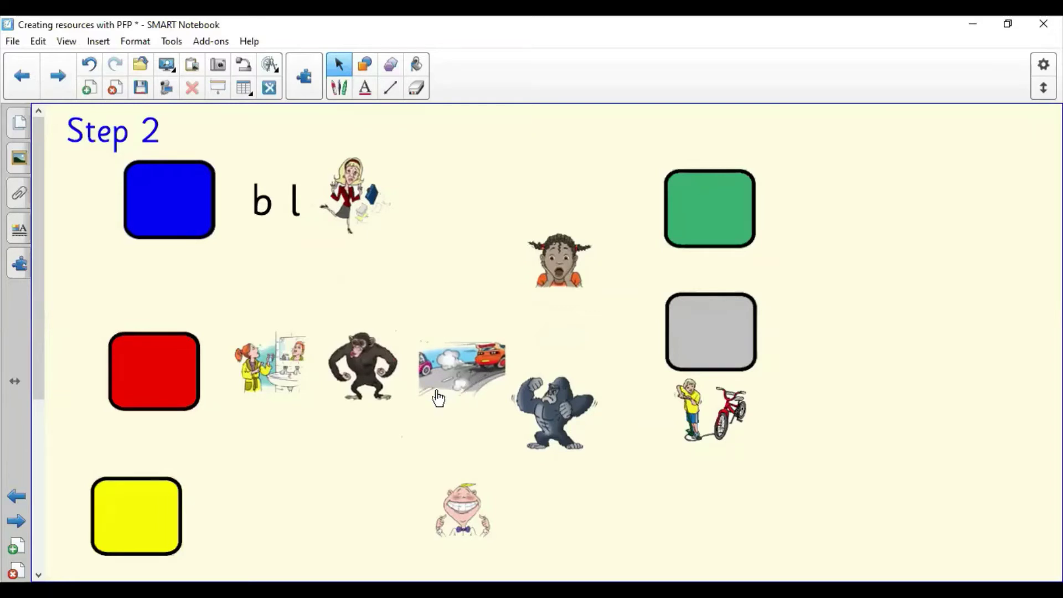
Step: Clone the car picture and place the copy beside the yellow box, followed by the picture of the shocked girl
right_click(472, 387)
left_click(553, 111)
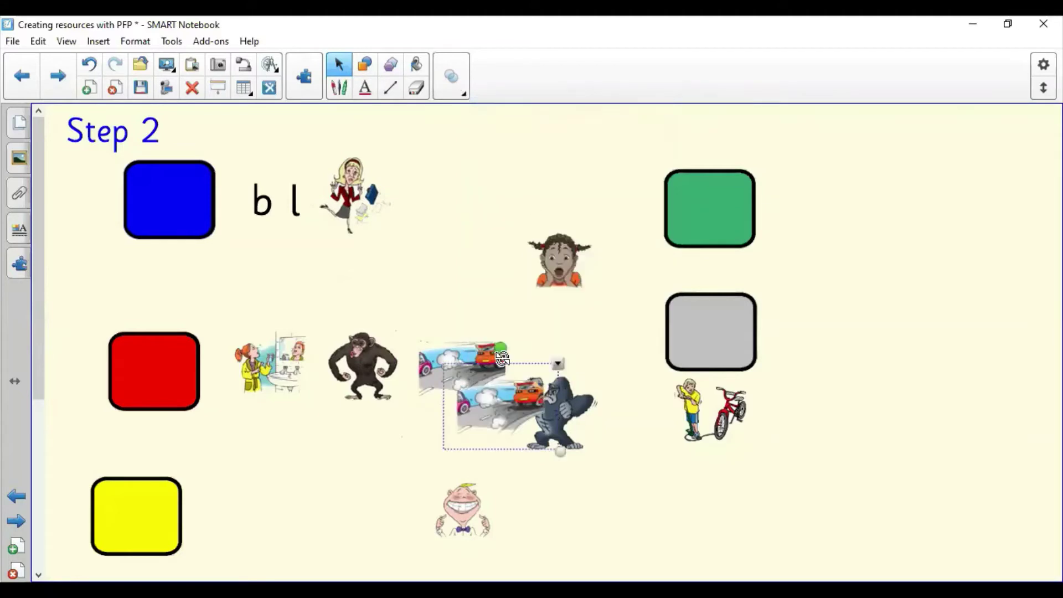
mouse_move(500, 406)
left_mouse_down()
mouse_move(391, 503)
mouse_move(263, 517)
left_mouse_up()
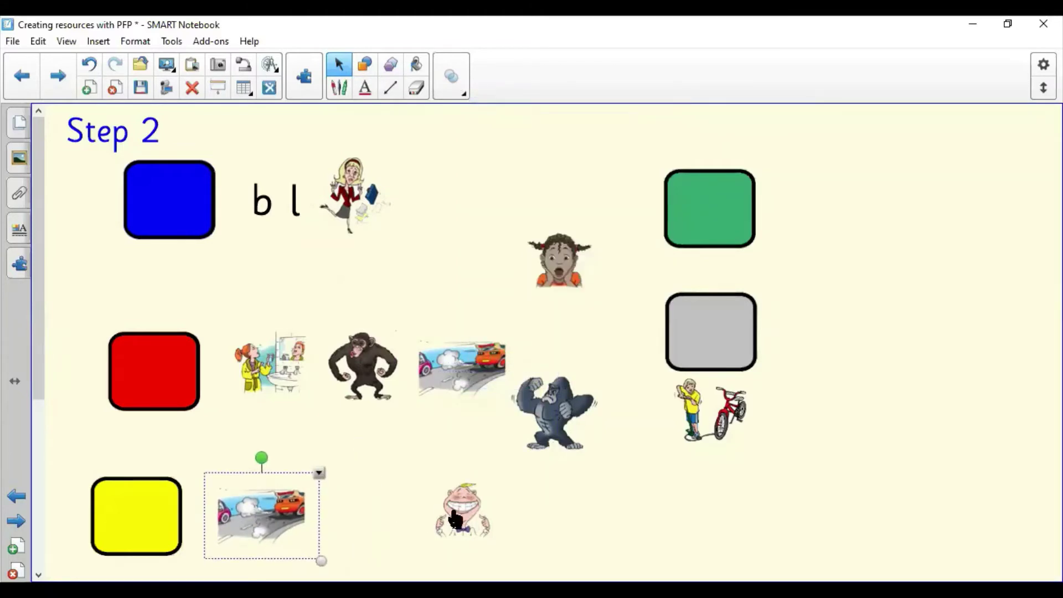
left_click_drag(455, 520, 672, 518)
left_click_drag(557, 285, 345, 531)
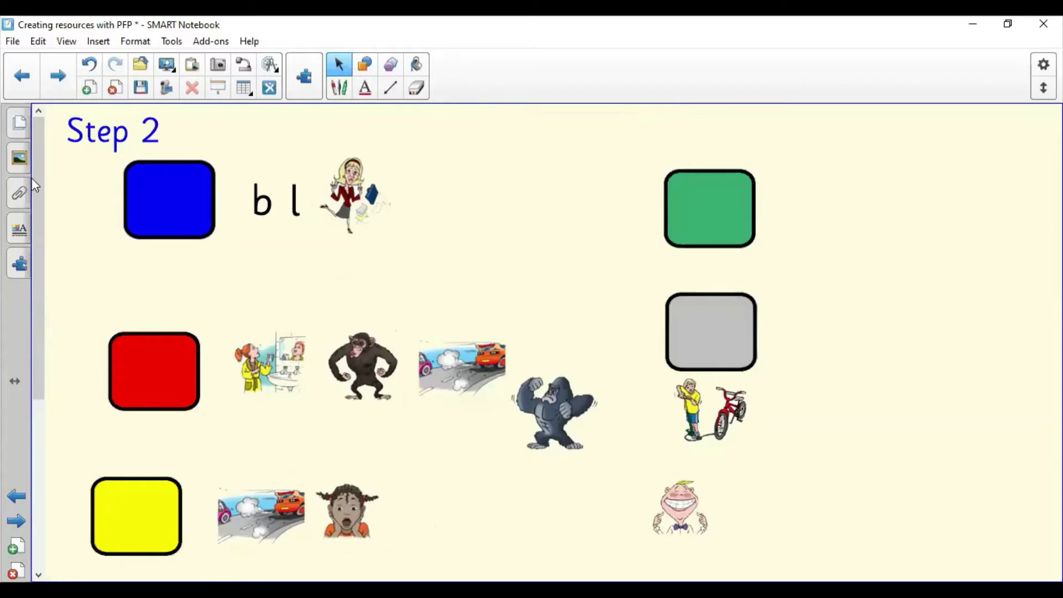
Step: Add the consonant n after the shocked girl picture to complete the yellow box's row
left_click(21, 155)
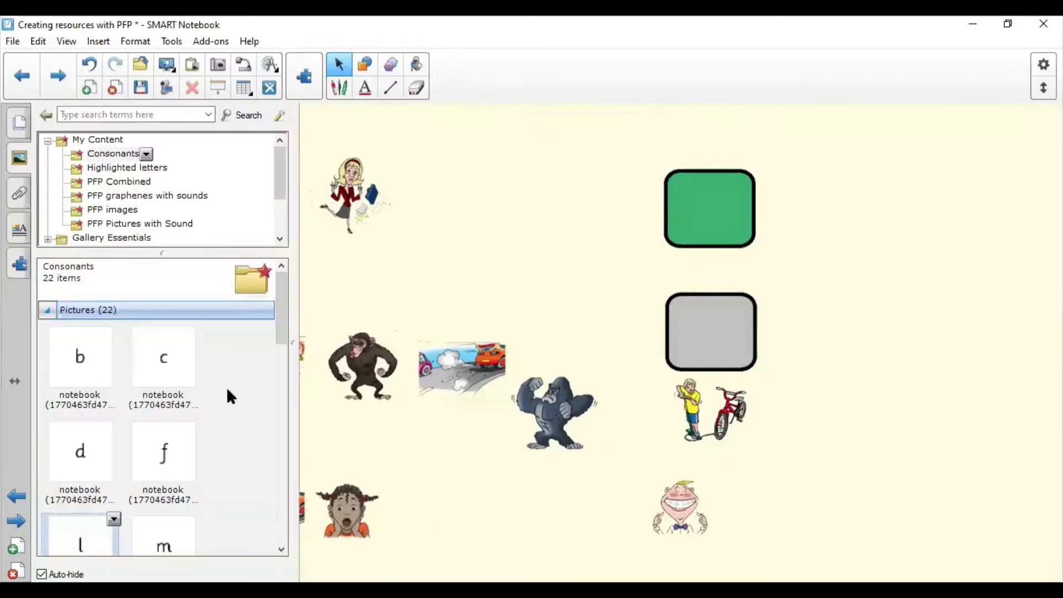
left_click_drag(277, 338, 276, 394)
left_click_drag(80, 397, 414, 518)
left_click(483, 509)
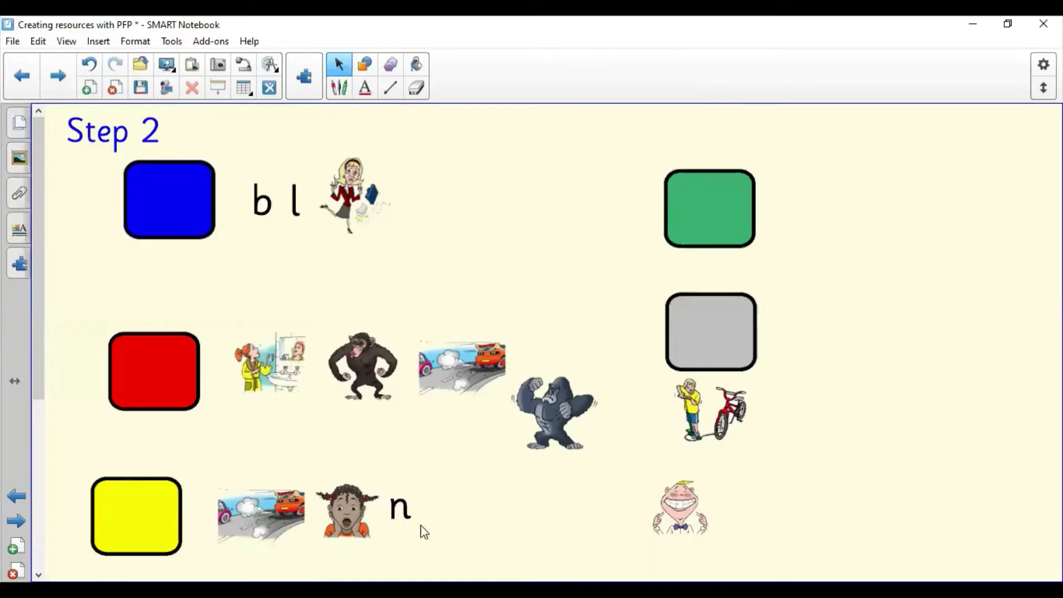
Step: Add the consonant v beside the green box and move the boy-and-bicycle picture after it
left_click(20, 159)
left_click_drag(164, 474, 462, 409)
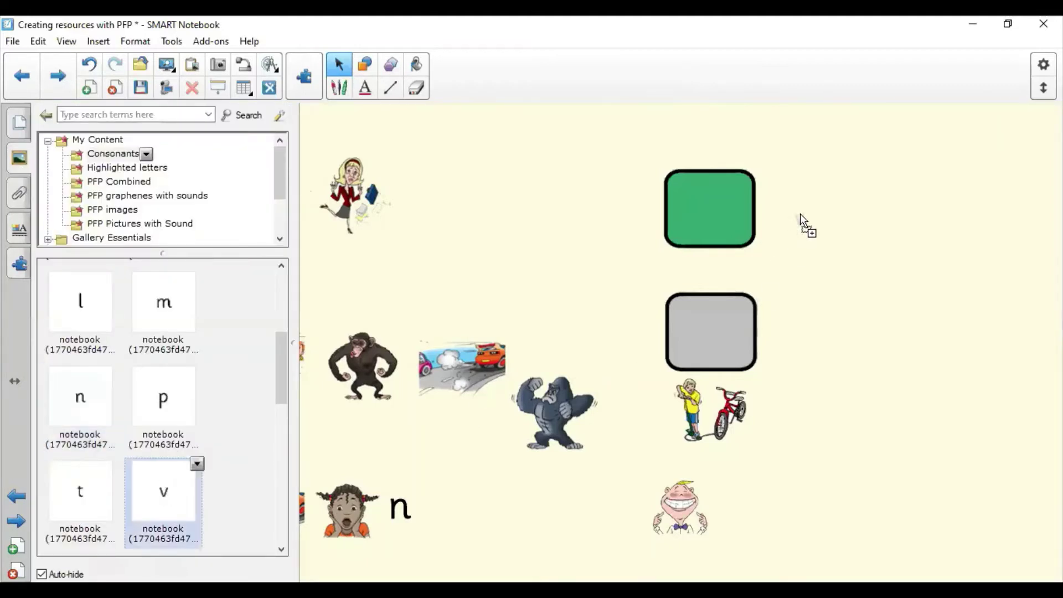
left_click_drag(799, 210, 800, 210)
left_click_drag(716, 423, 865, 222)
left_click_drag(794, 205, 812, 219)
Step: Clone the bathroom mirror picture and place the copy at the end of the green box's row
right_click(290, 353)
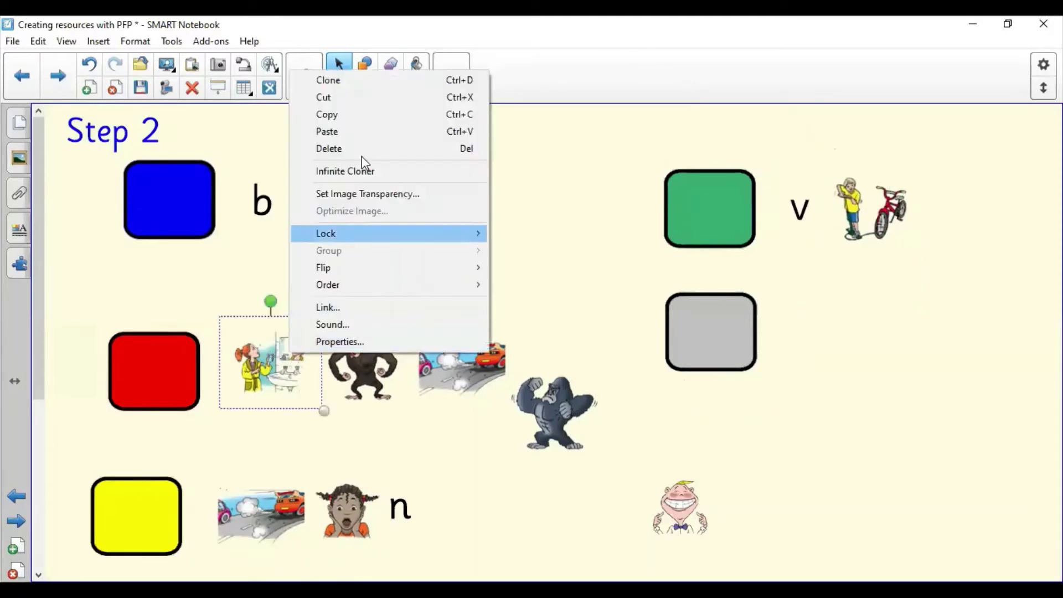
left_click(360, 81)
mouse_move(318, 396)
left_mouse_down()
mouse_move(384, 353)
mouse_move(984, 210)
left_mouse_up()
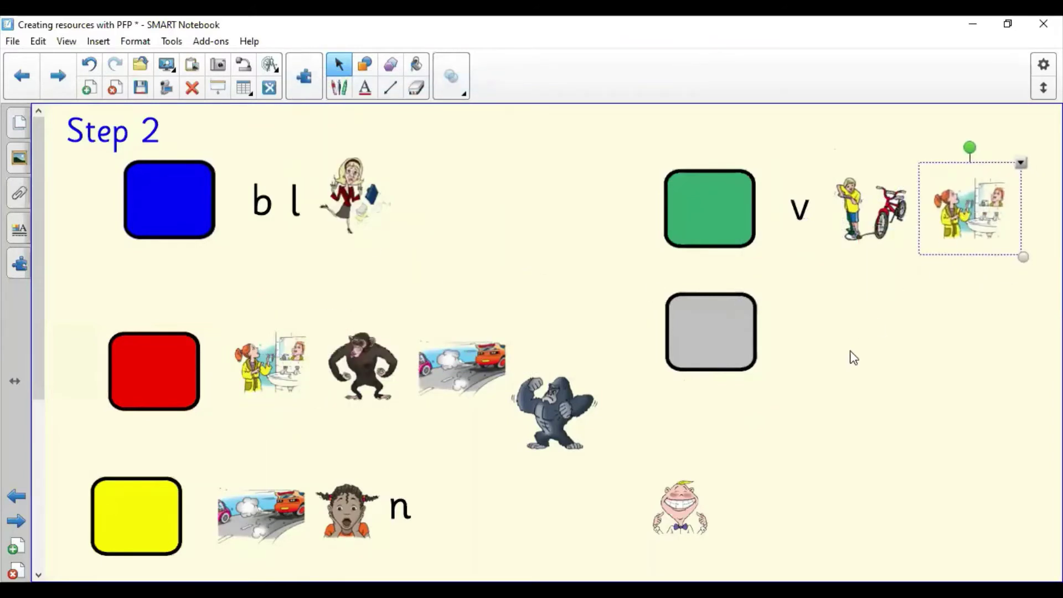
Step: Build the grey box's row from the gorilla picture, a clone of the bathroom mirror picture and the grinning man picture
left_click_drag(595, 417, 859, 341)
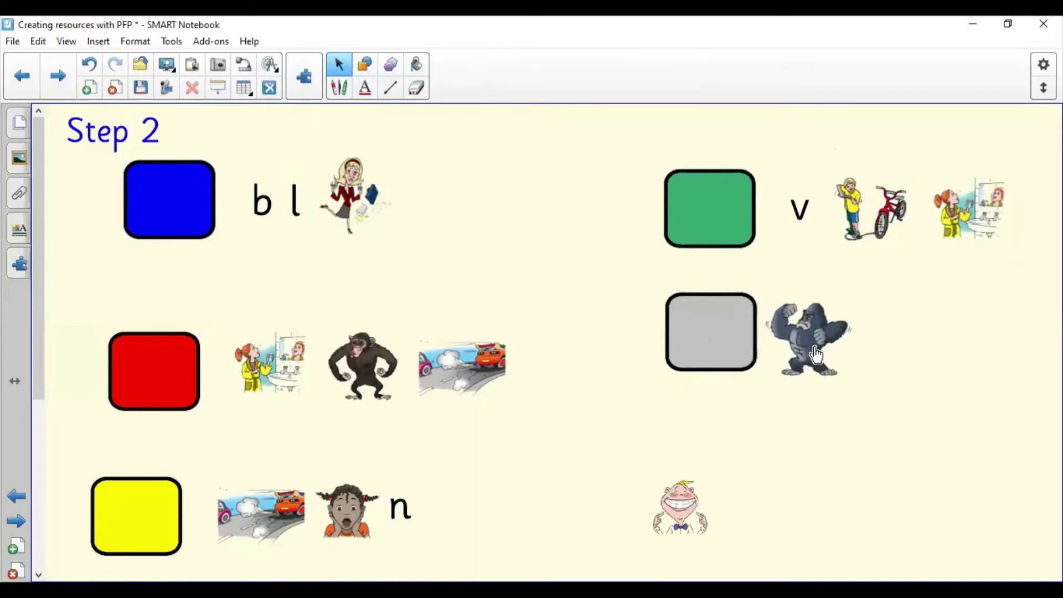
right_click(1008, 210)
left_click(1008, 212)
mouse_move(998, 259)
left_mouse_down()
mouse_move(936, 326)
mouse_move(897, 347)
left_mouse_up()
left_click_drag(674, 523, 991, 331)
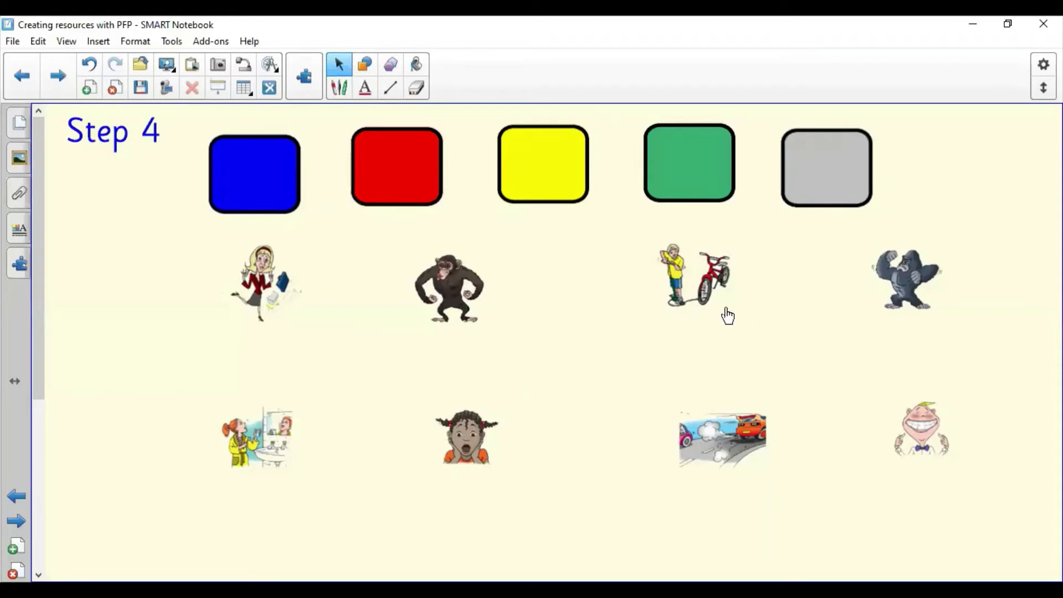
Step: On the Step 4 page, add the blue eu and, below the chimpanzee, the red ou from the Highlighted letters collection
left_click(17, 150)
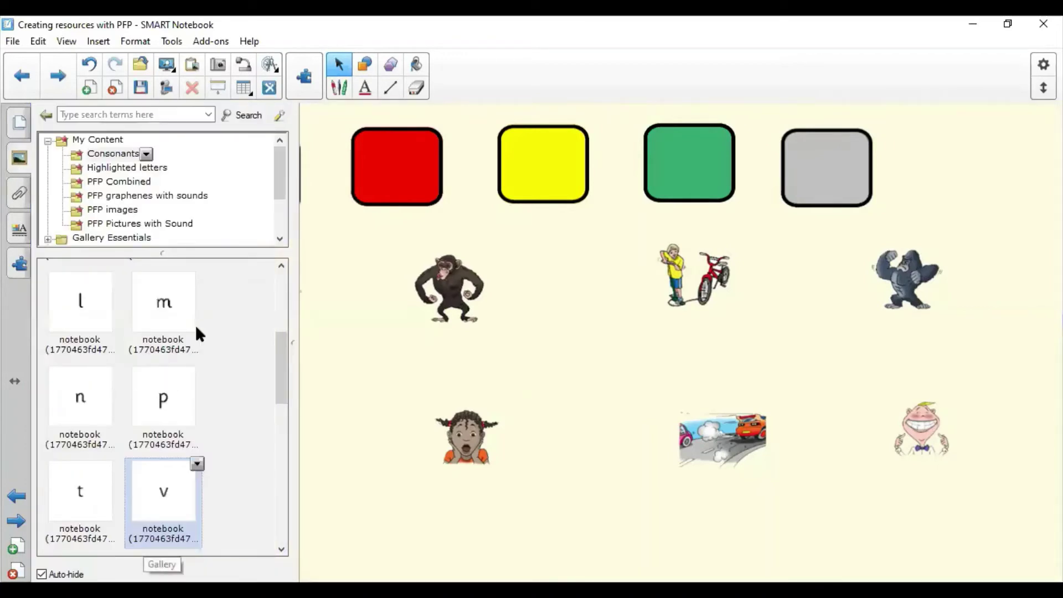
left_click(140, 169)
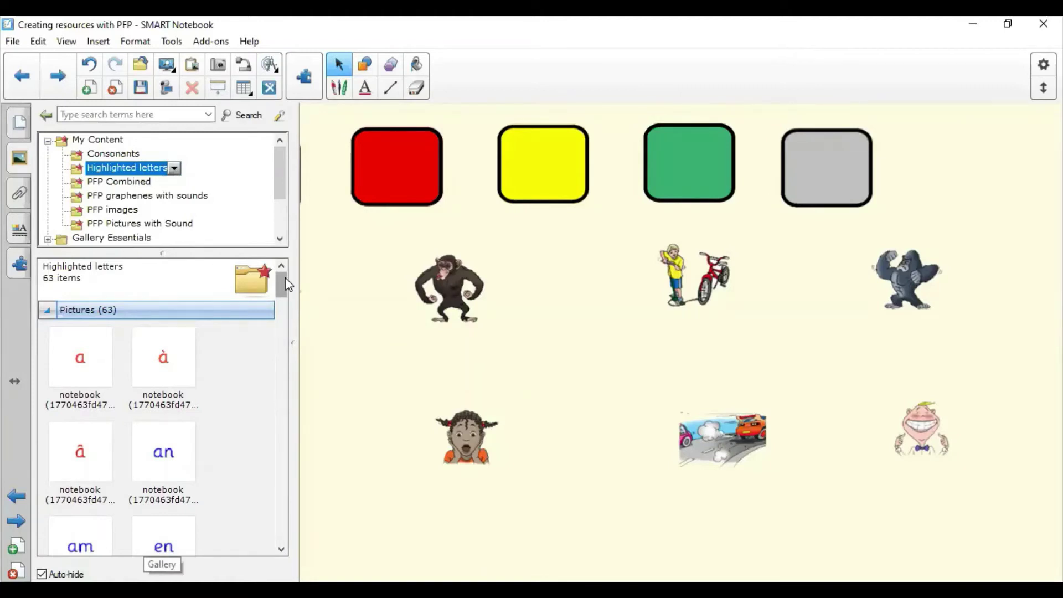
left_click_drag(285, 277, 301, 362)
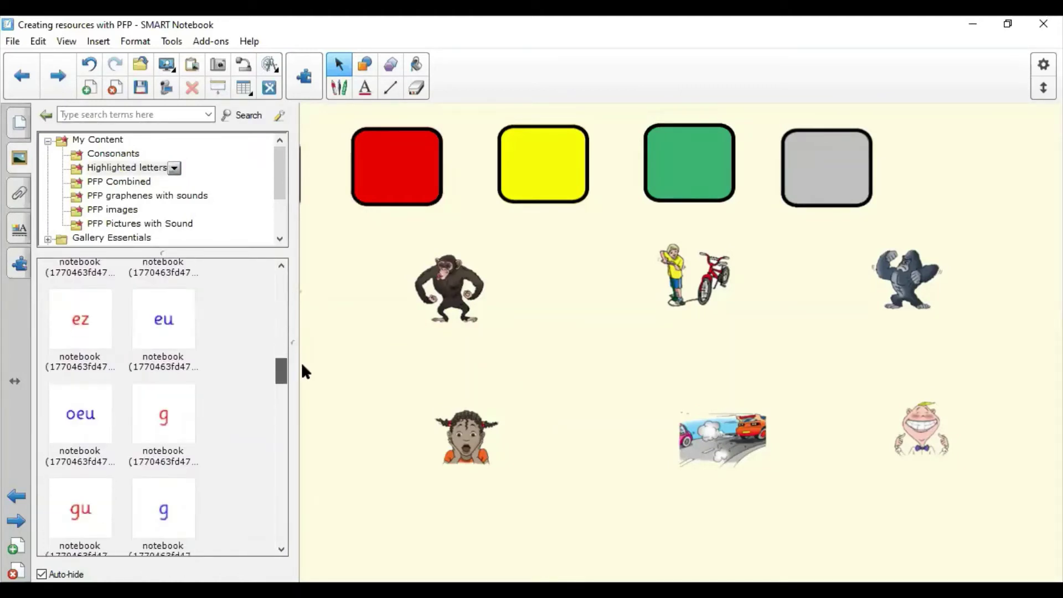
left_click_drag(170, 324, 354, 338)
left_click_drag(280, 369, 277, 459)
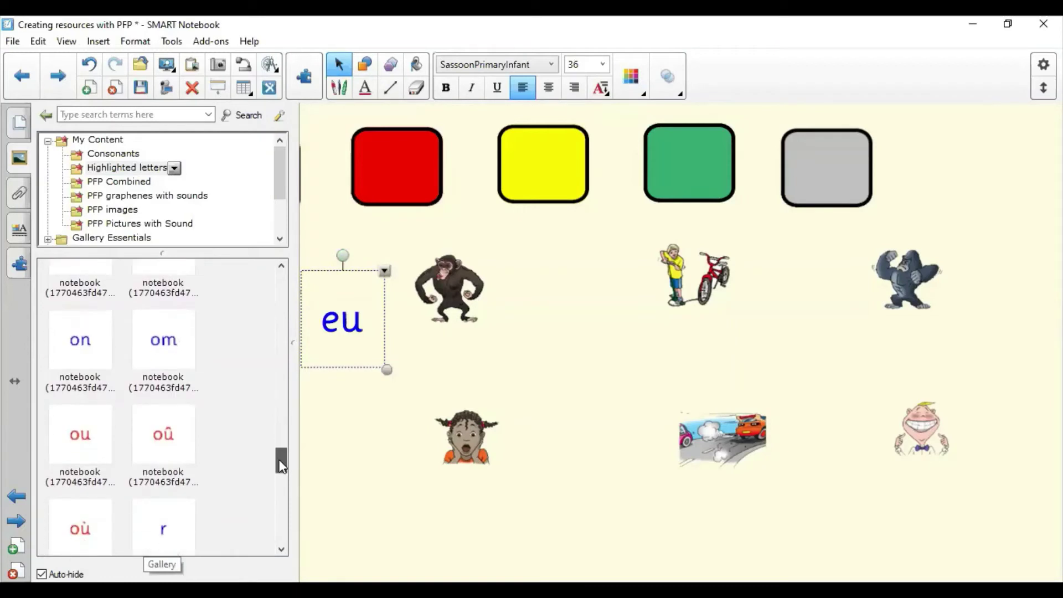
left_click_drag(91, 430, 450, 344)
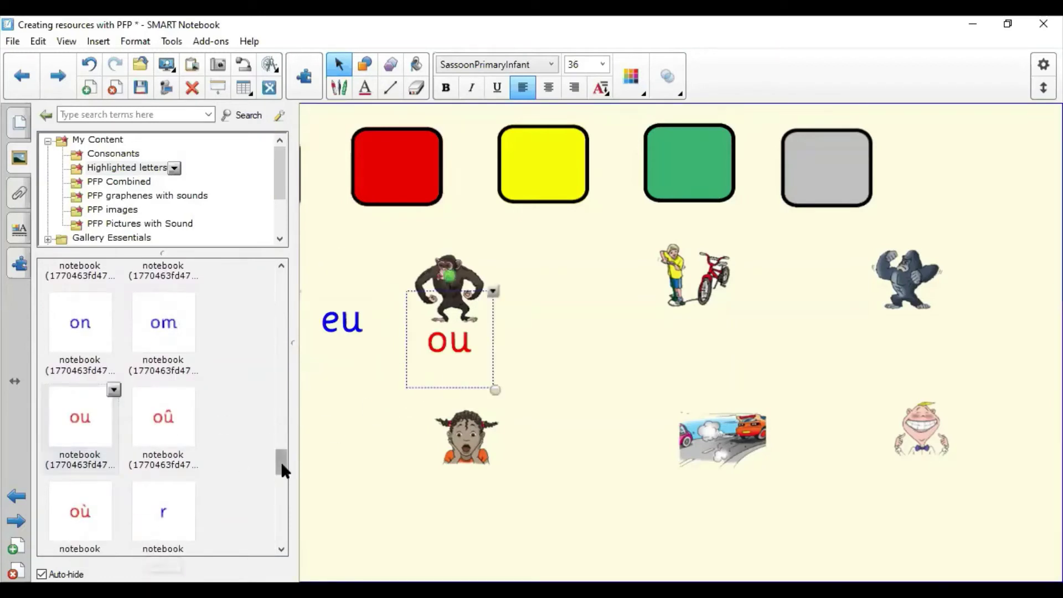
Step: Add the red e below the boy with the bicycle and the red g below the gorilla
left_click_drag(281, 461, 281, 331)
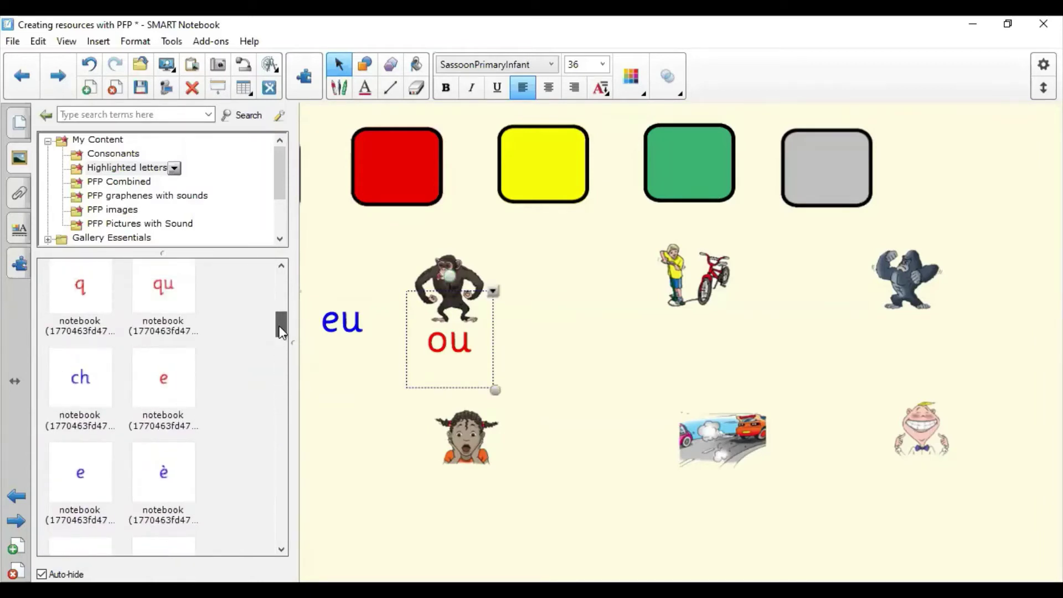
left_click_drag(157, 388, 692, 345)
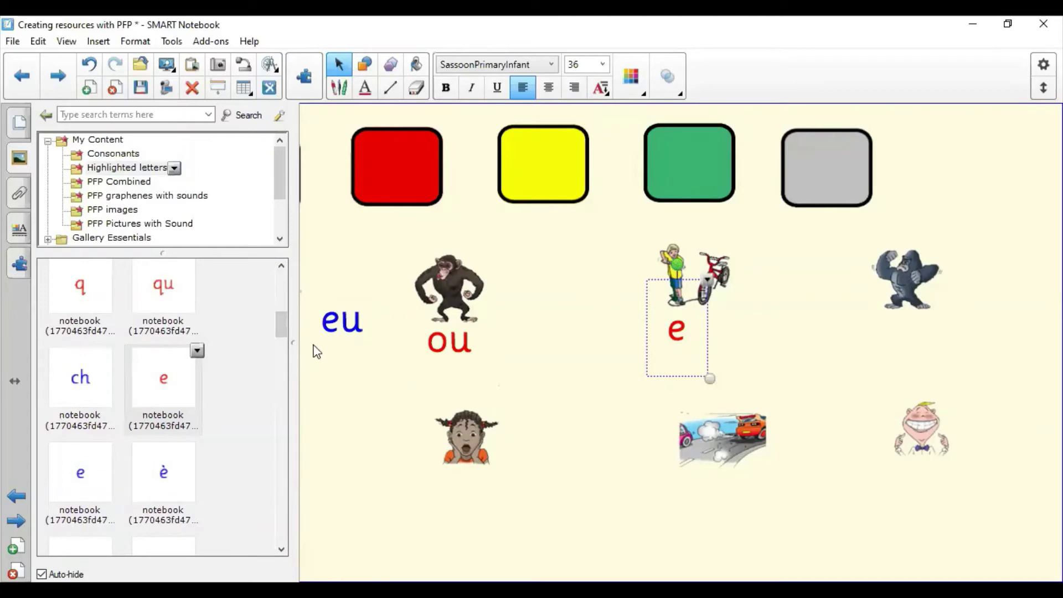
left_click(282, 334)
left_click_drag(281, 333, 261, 379)
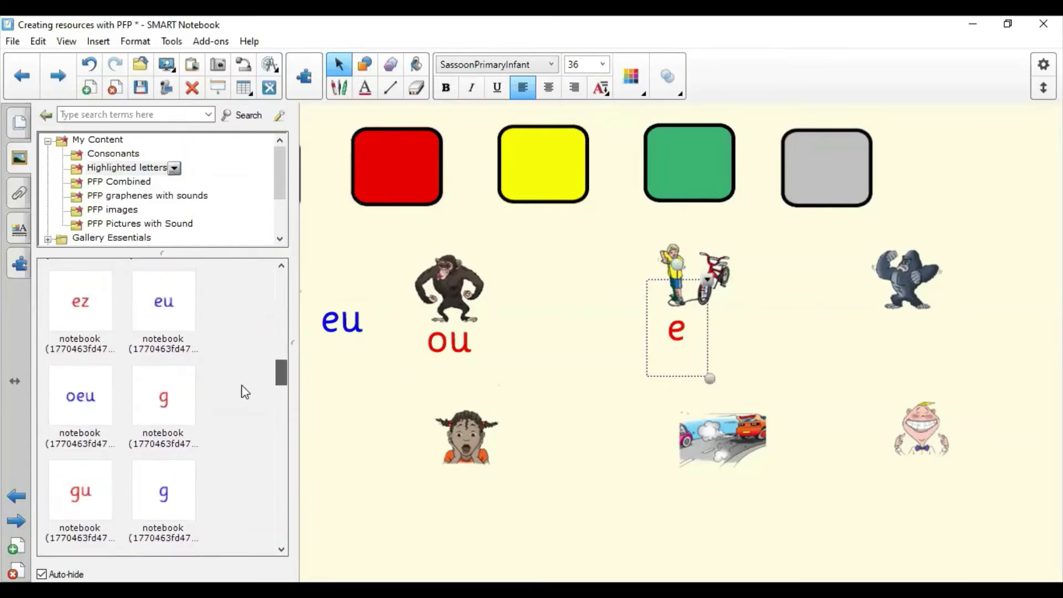
left_click_drag(165, 402, 914, 357)
Step: Add the blue i below the grinning man and the blue j below the car picture
left_click_drag(277, 379, 277, 419)
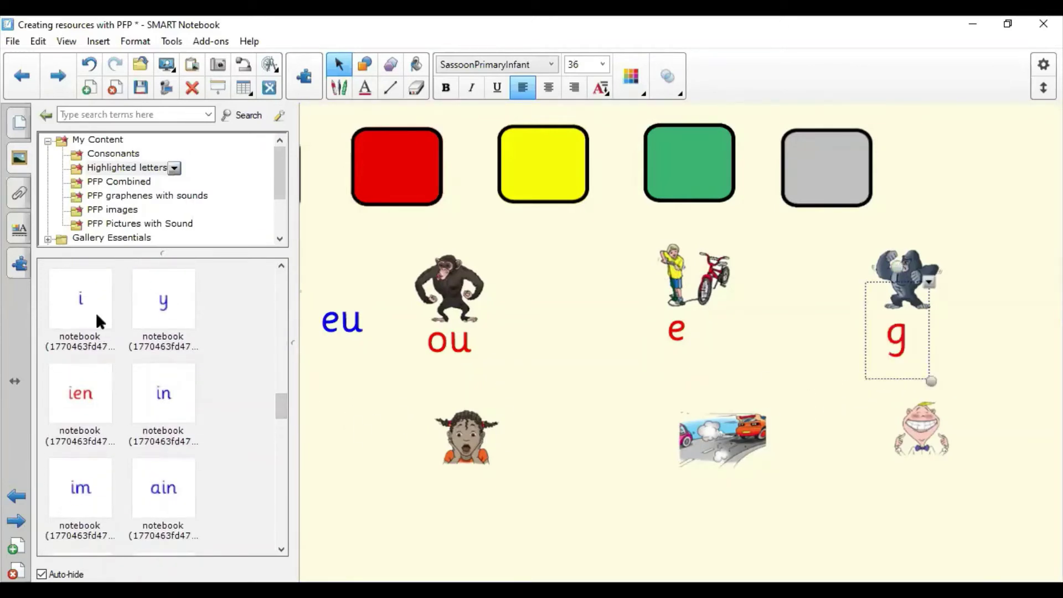
left_click_drag(95, 312, 932, 517)
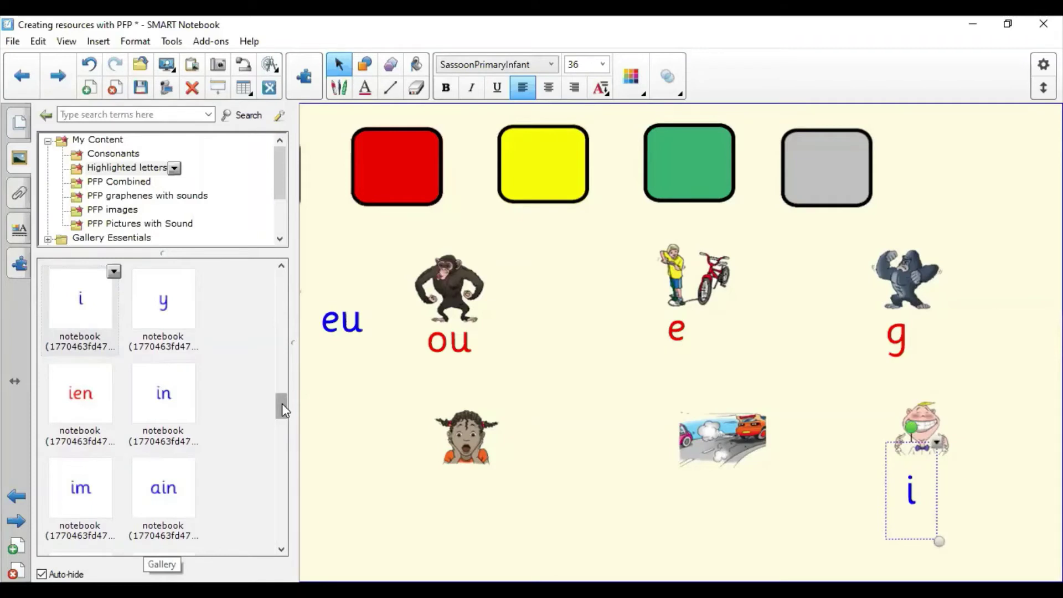
mouse_move(281, 404)
left_mouse_down()
mouse_move(293, 464)
mouse_move(287, 373)
mouse_move(283, 388)
left_mouse_up()
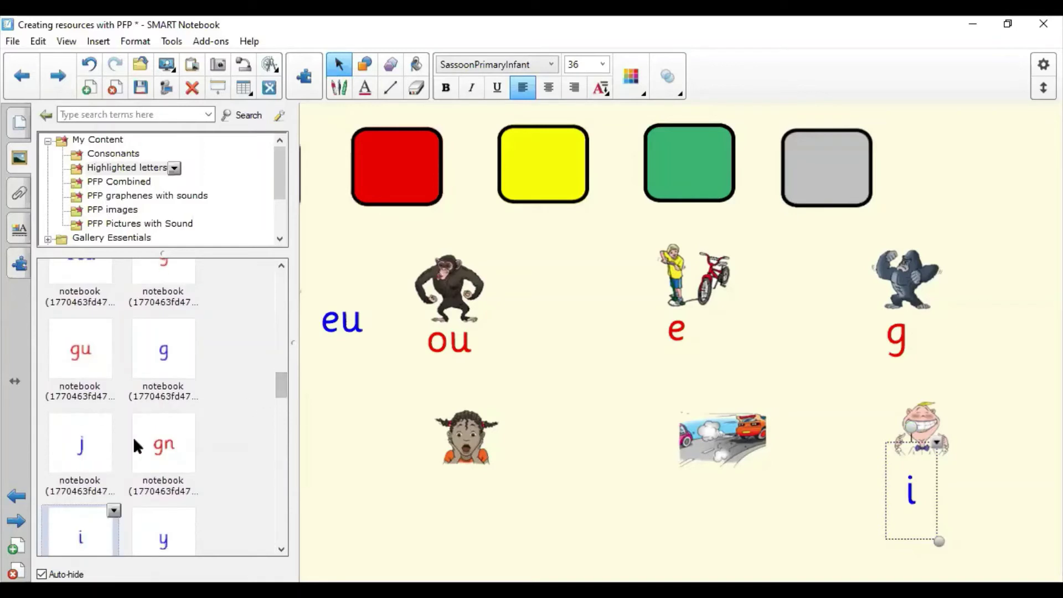
left_click_drag(98, 455, 725, 497)
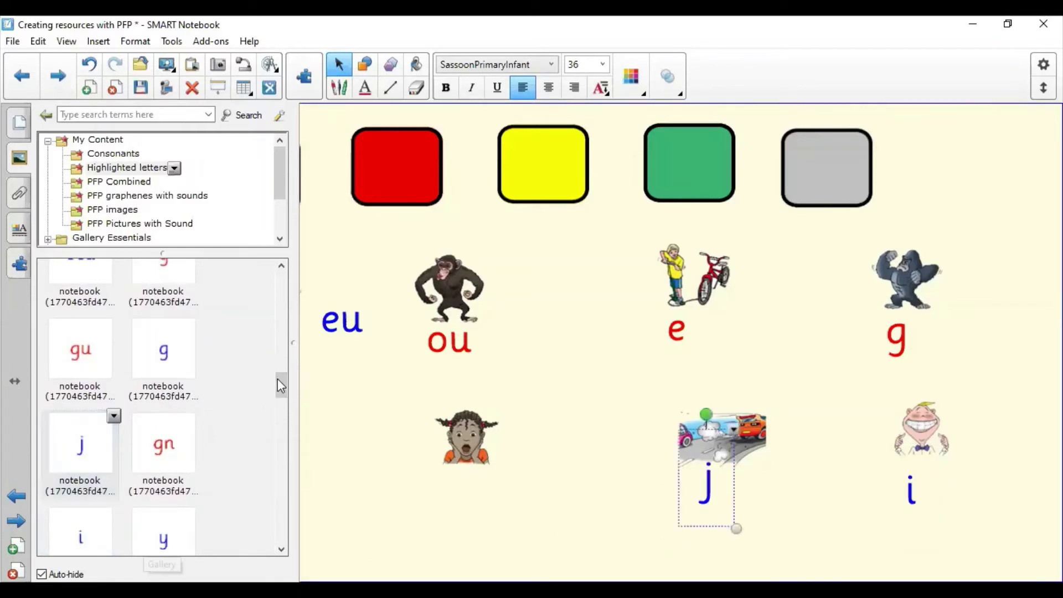
Step: Add the "g before e" item from the Highlighted letters collection beneath the blue j
left_click_drag(284, 384, 273, 530)
left_click_drag(171, 418, 732, 558)
left_click(827, 440)
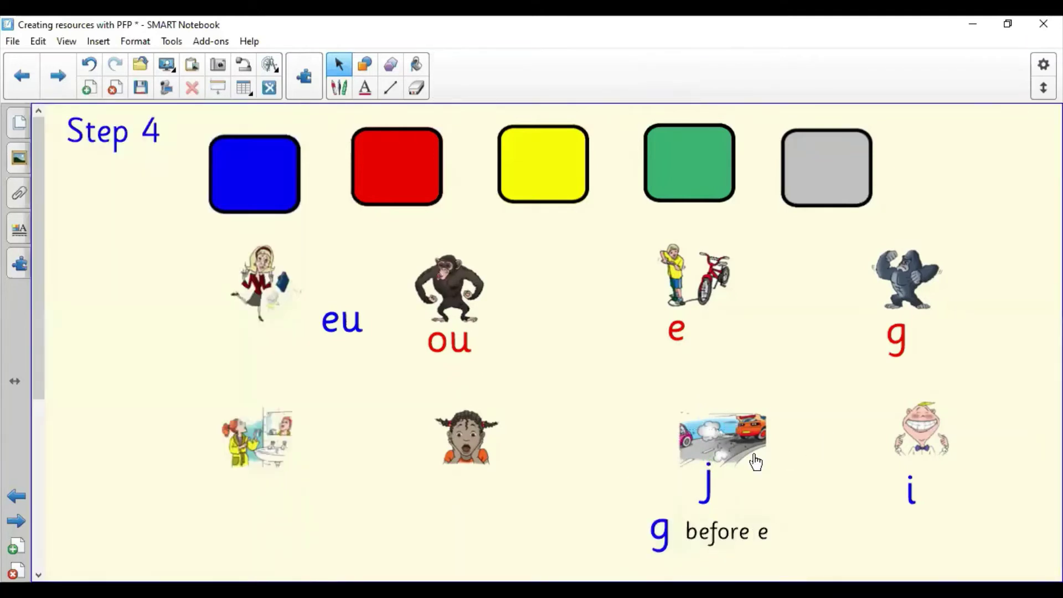
Step: Add the blue au from the Highlighted letters collection below the shocked girl picture
left_click(20, 159)
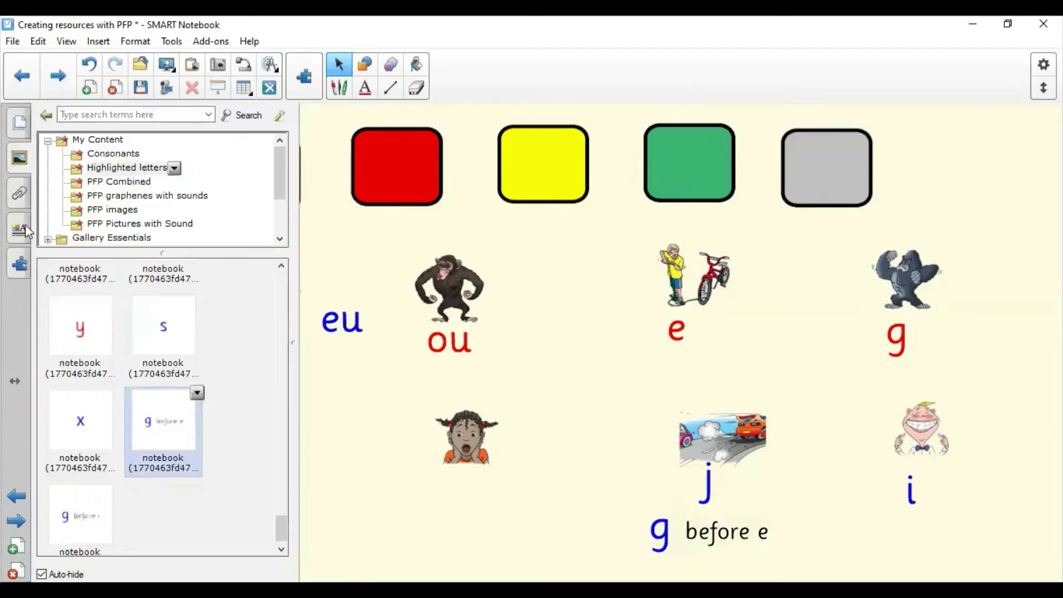
left_click_drag(283, 529, 285, 443)
left_click_drag(175, 373, 463, 523)
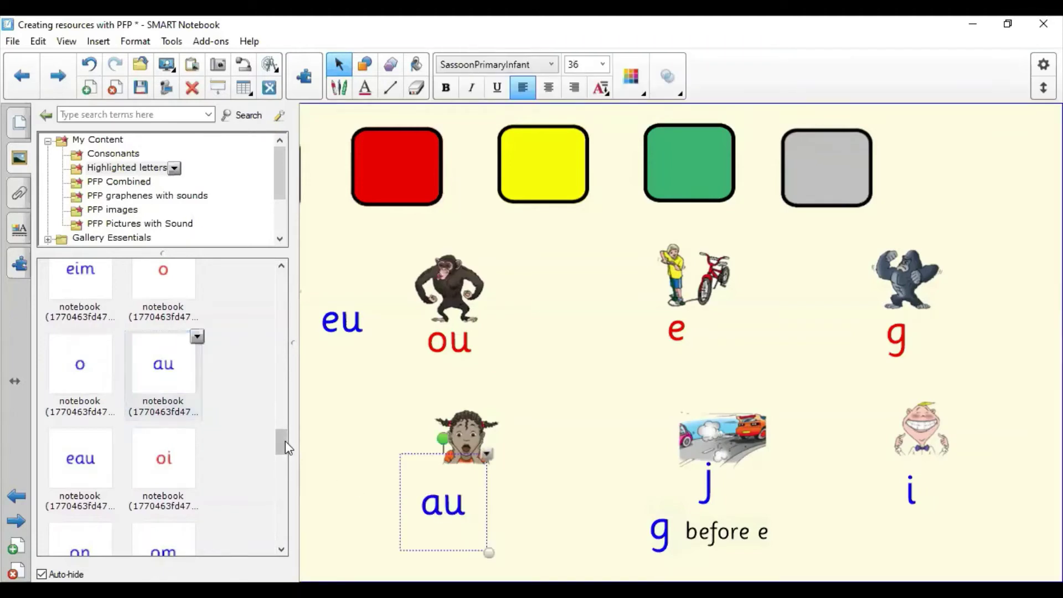
Step: Add the blue r below the bathroom mirror picture and move eu directly below the hurrying woman
left_click_drag(281, 436, 283, 467)
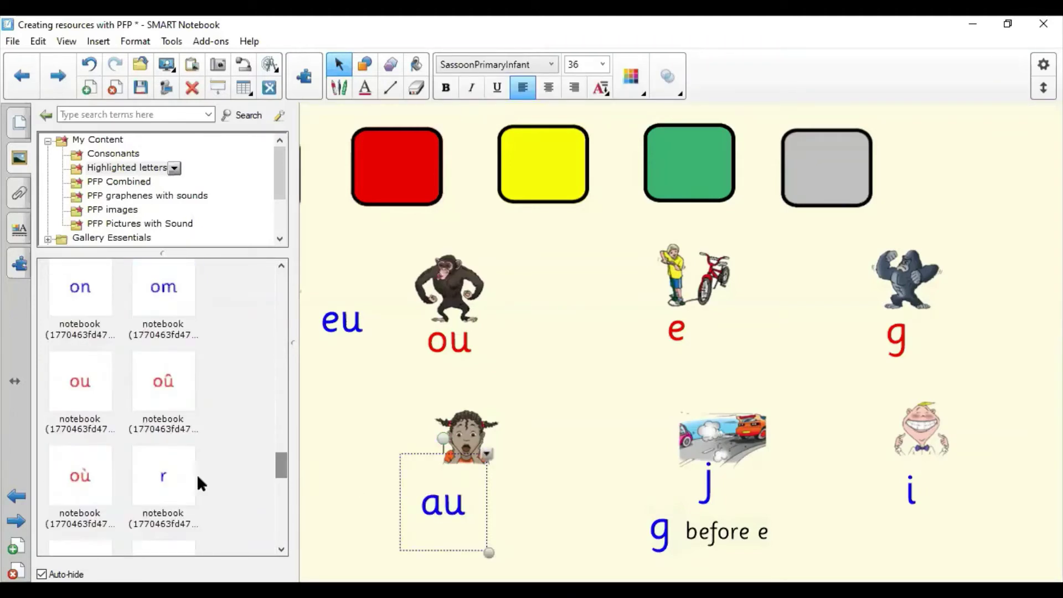
left_click_drag(170, 474, 238, 512)
left_click(603, 380)
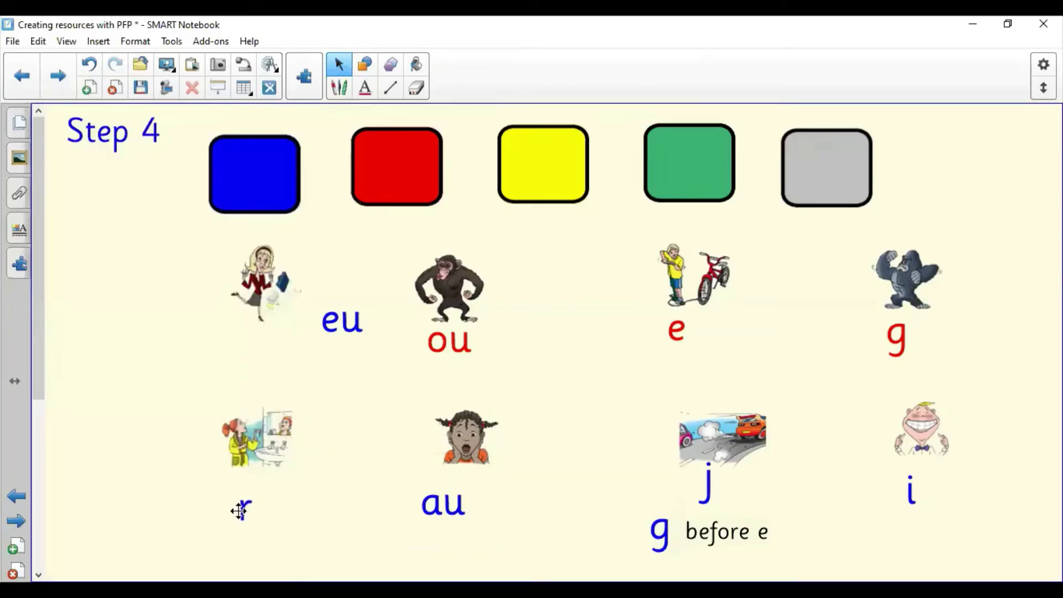
left_click_drag(330, 323, 241, 358)
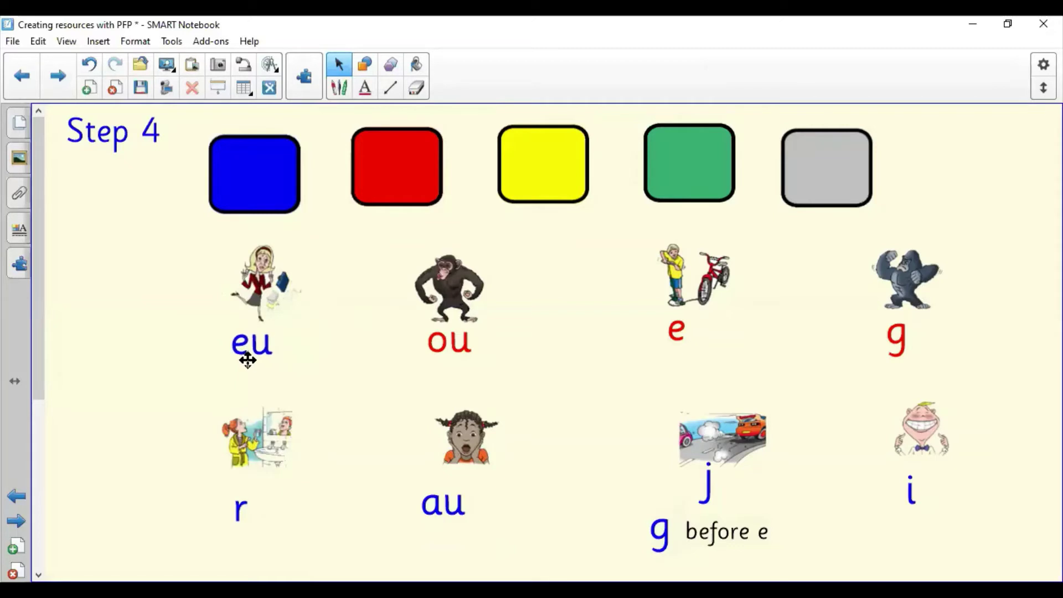